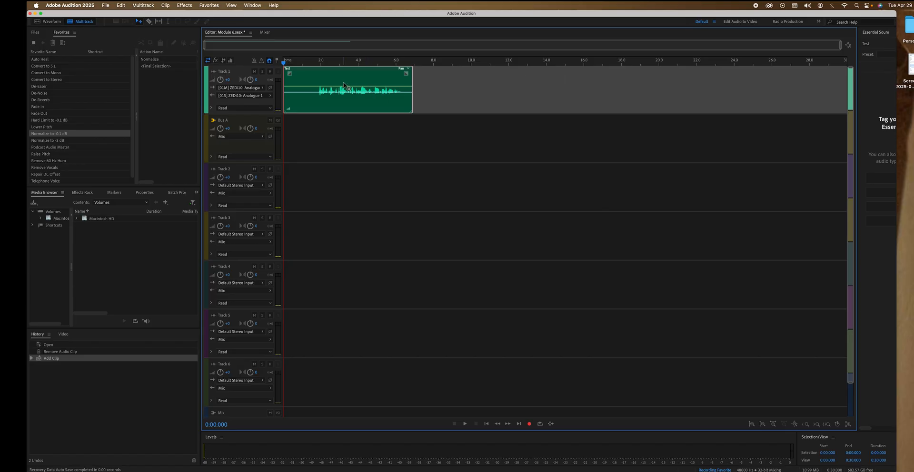
# Open the audio clip on Track 1 for editing in the Waveform editor
pyautogui.rightClick(344, 84)
pyautogui.click(364, 89)
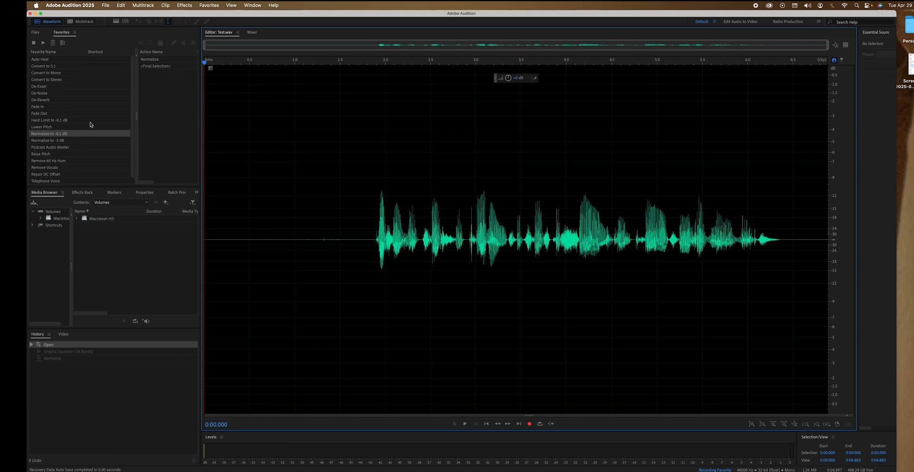
# Stop the favorite recording that is already running and start recording a new favorite
pyautogui.rightClick(89, 122)
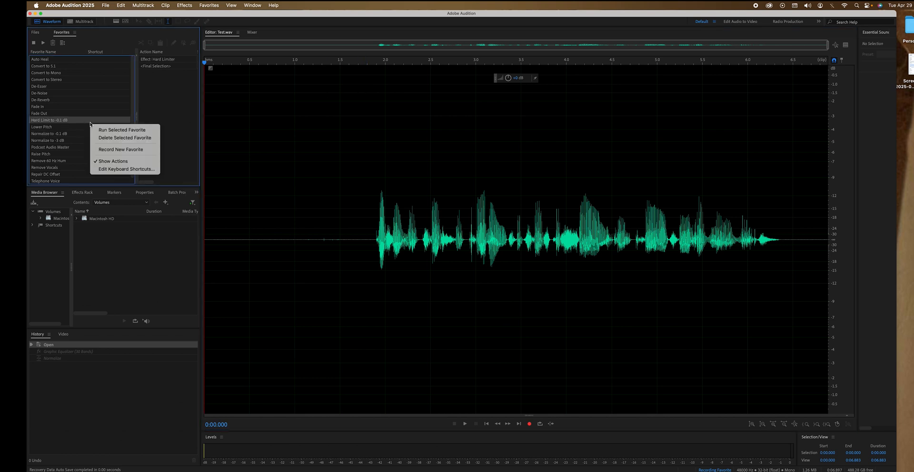
pyautogui.click(127, 150)
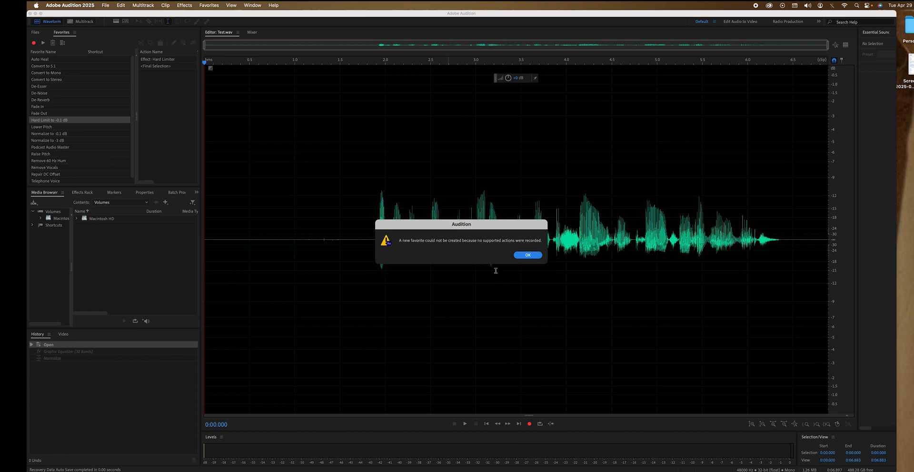
pyautogui.click(525, 256)
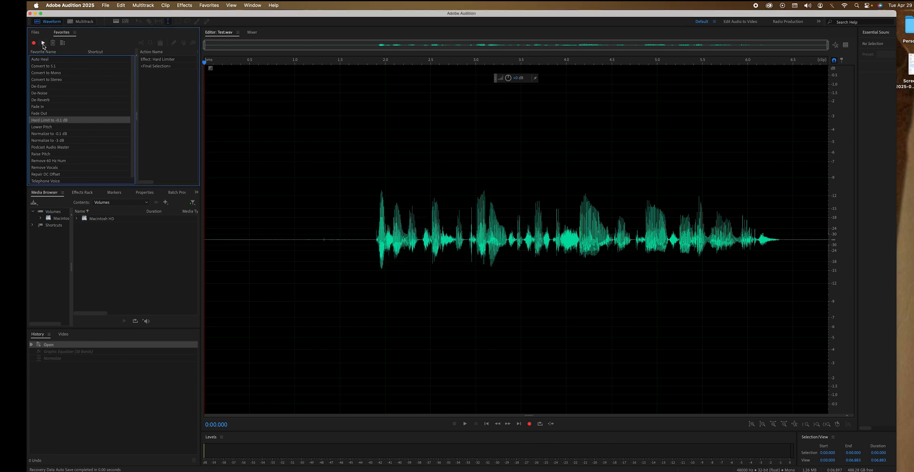
pyautogui.rightClick(81, 112)
pyautogui.click(96, 118)
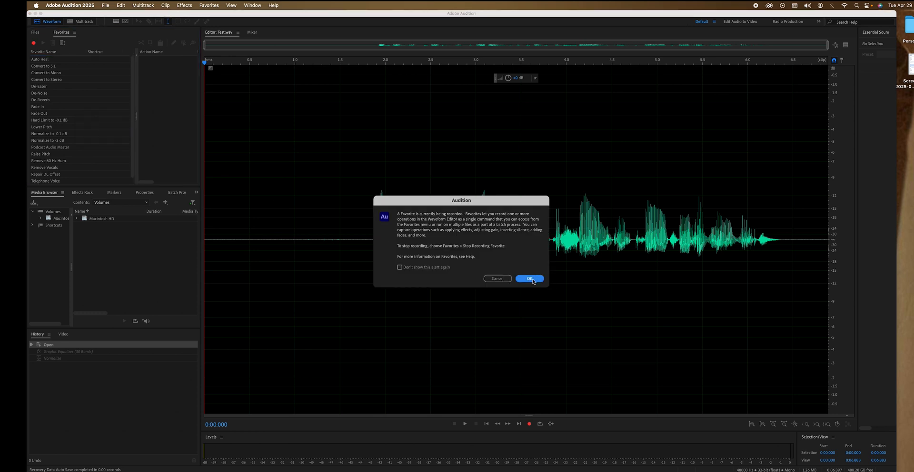
pyautogui.click(532, 276)
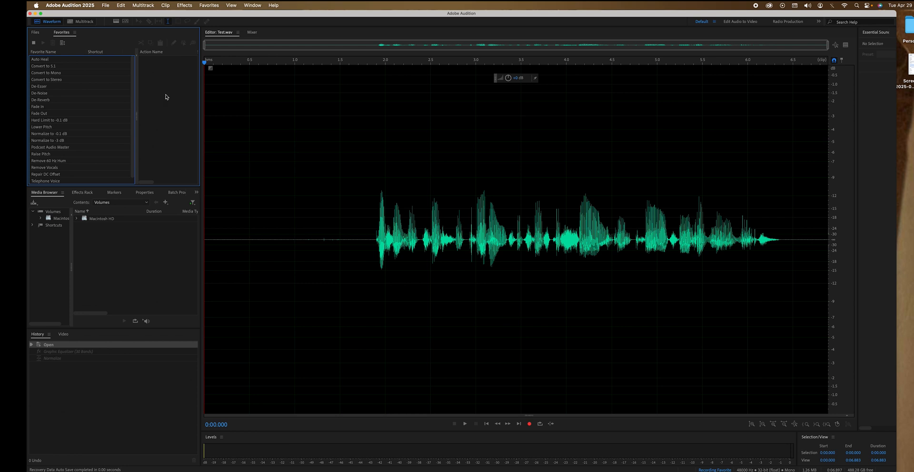
# Select the entire waveform and apply the Graphic Equalizer (30 Bands) with its (Custom) settings and -1 dB gain
pyautogui.click(341, 105)
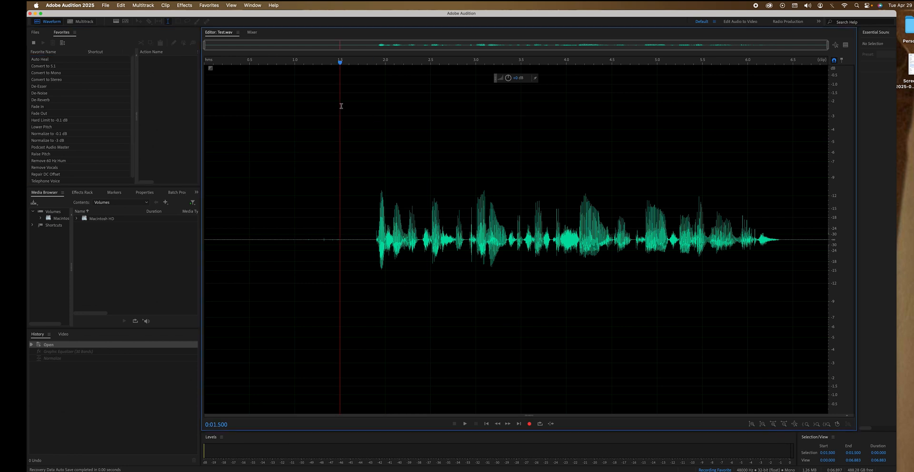
pyautogui.press('super+a')
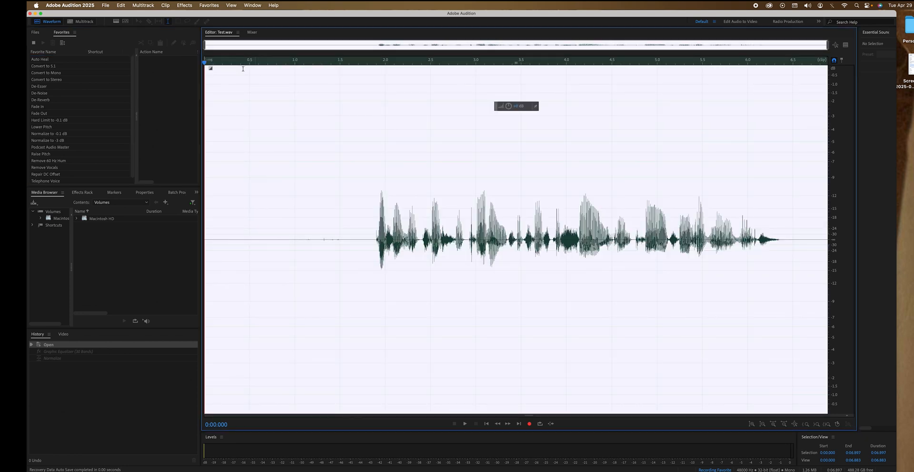
pyautogui.click(185, 5)
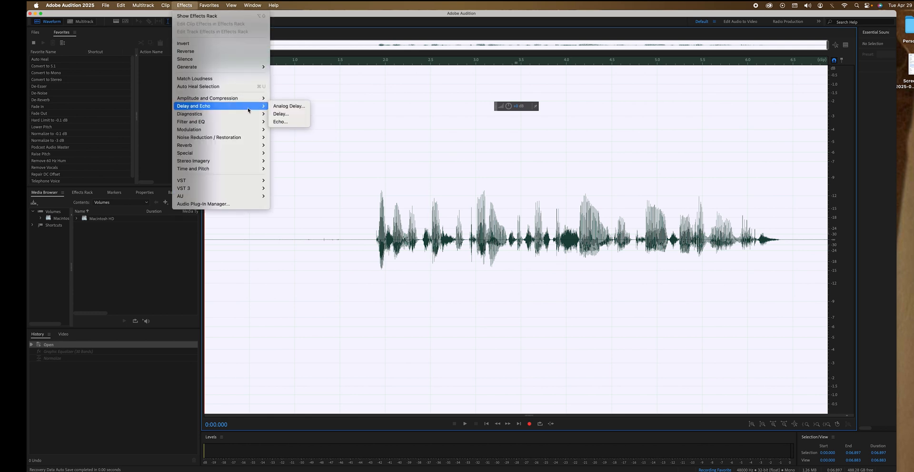
pyautogui.moveTo(250, 114)
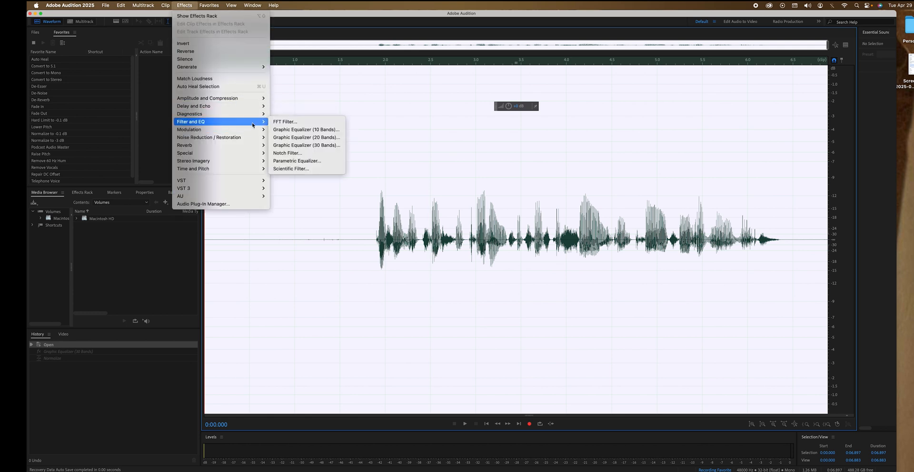
pyautogui.click(307, 145)
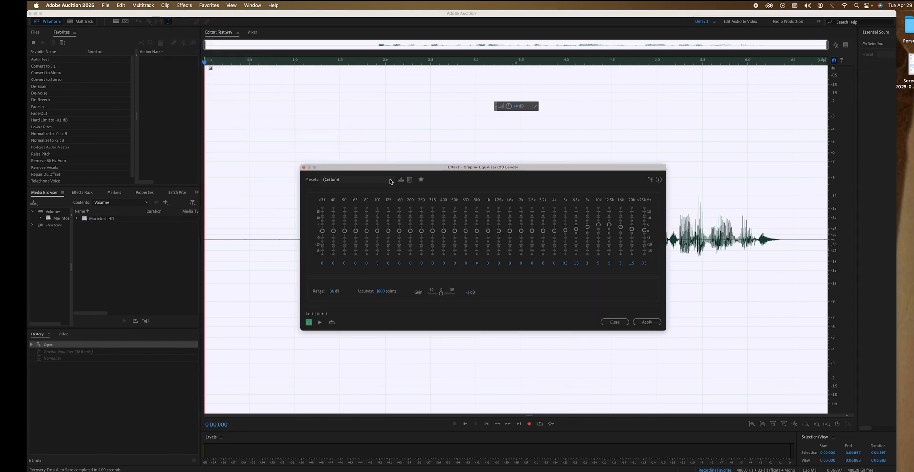
pyautogui.click(391, 181)
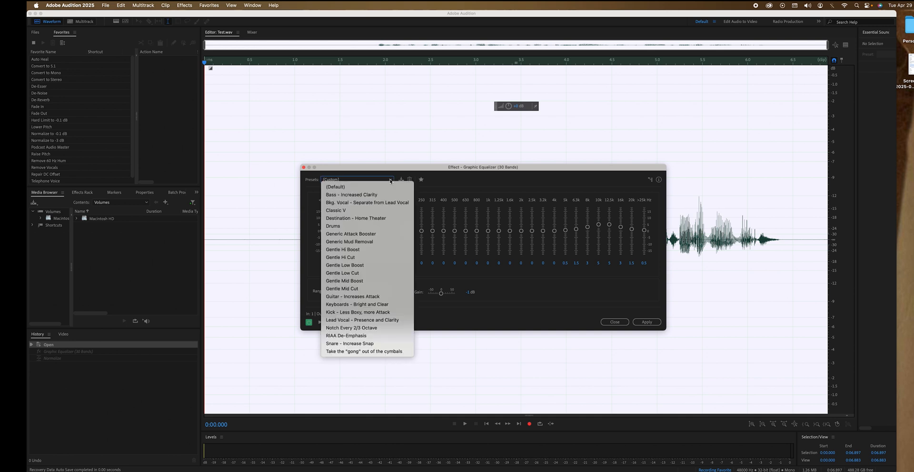
pyautogui.click(391, 181)
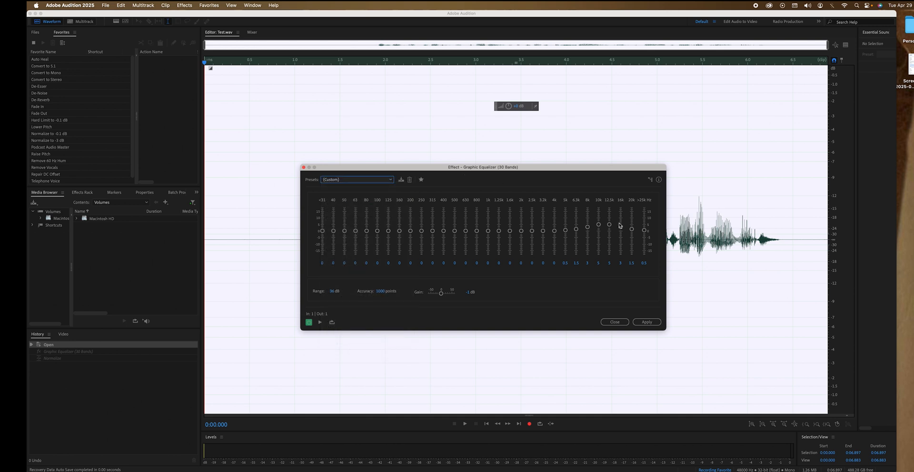
pyautogui.click(650, 324)
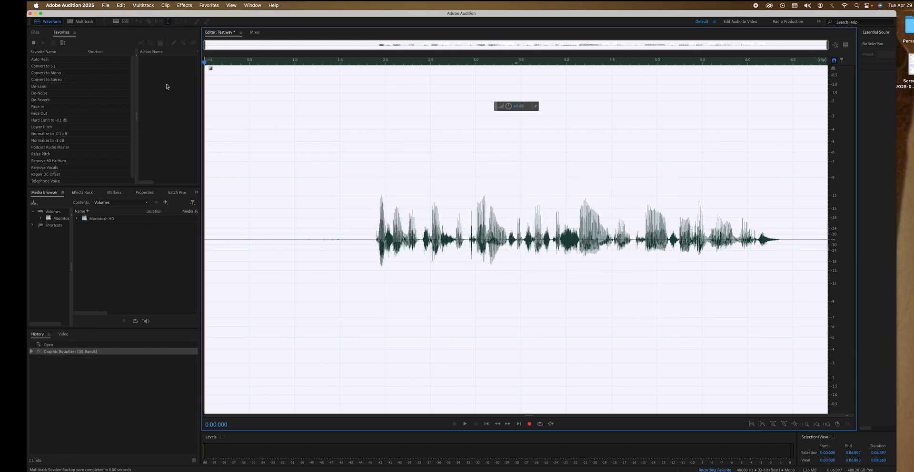
# Normalize the selected, equalized audio to -1.00 dB
pyautogui.click(167, 86)
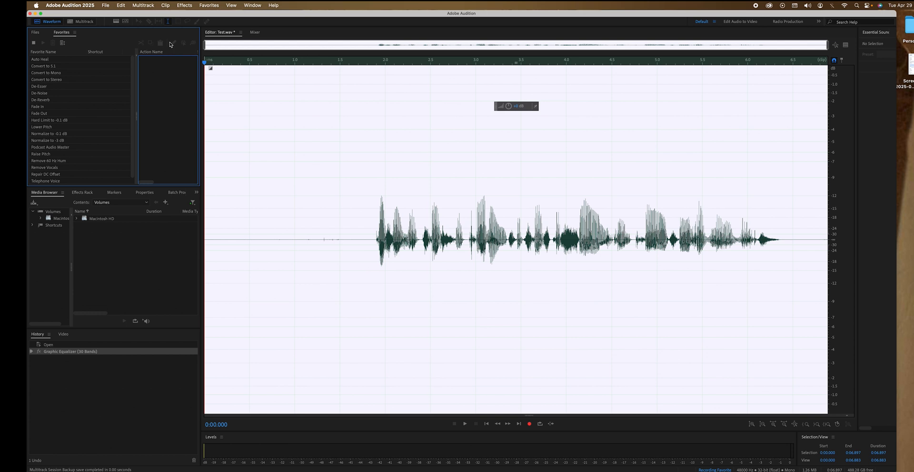
pyautogui.click(185, 6)
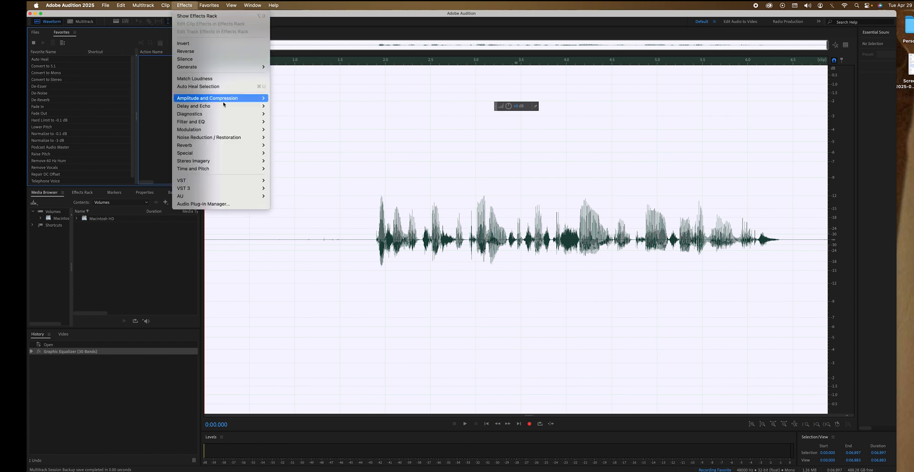
pyautogui.moveTo(251, 99)
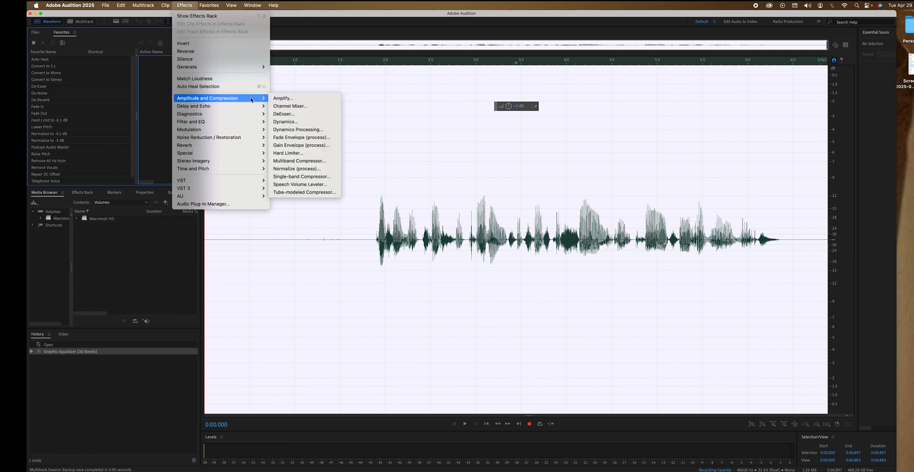
pyautogui.click(331, 170)
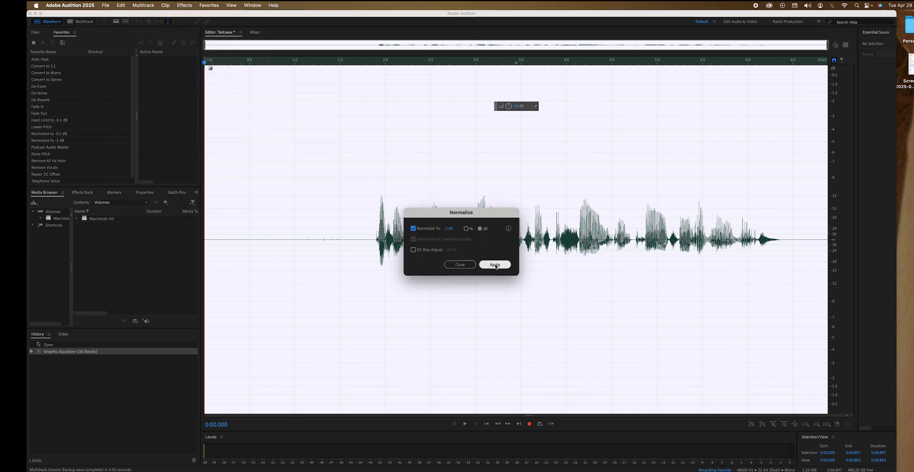
pyautogui.click(495, 266)
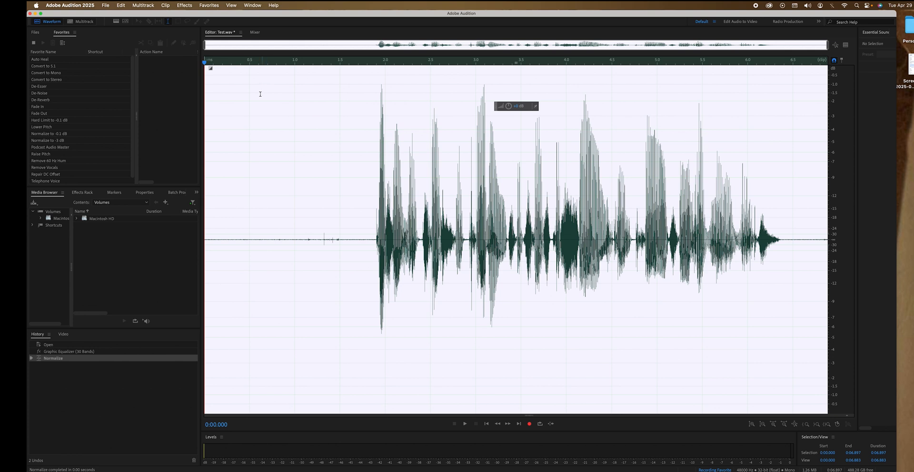
# Apply the Multiband Compressor to the selected audio using its (Custom) settings with the brickwall limiter enabled
pyautogui.click(184, 6)
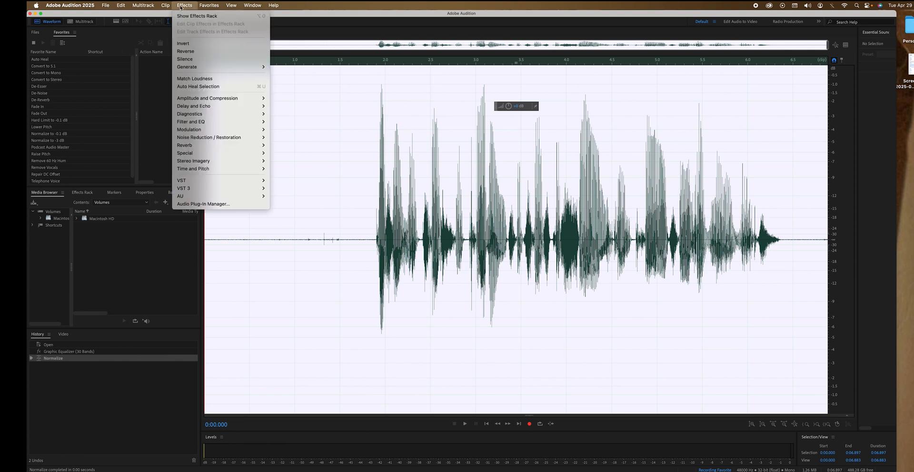
pyautogui.moveTo(233, 114)
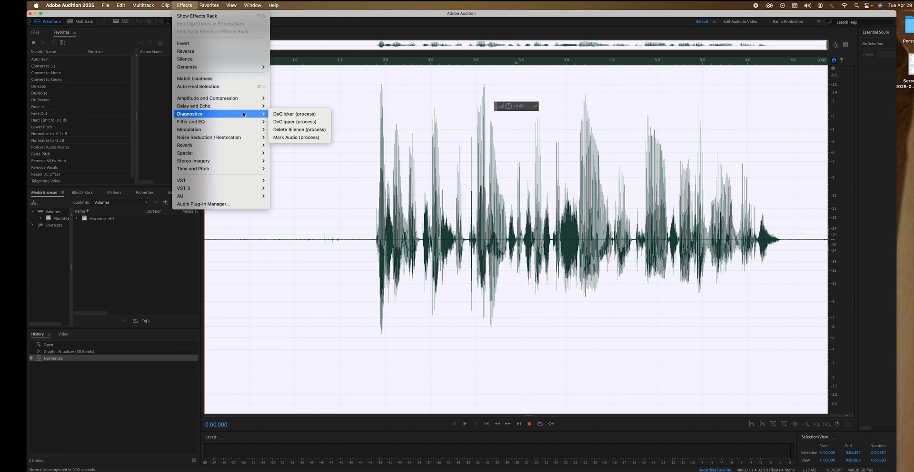
pyautogui.moveTo(257, 100)
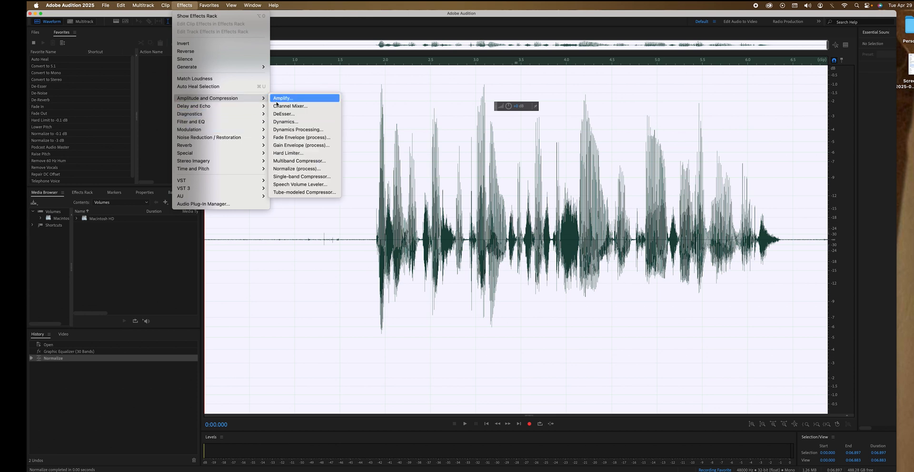
pyautogui.click(306, 161)
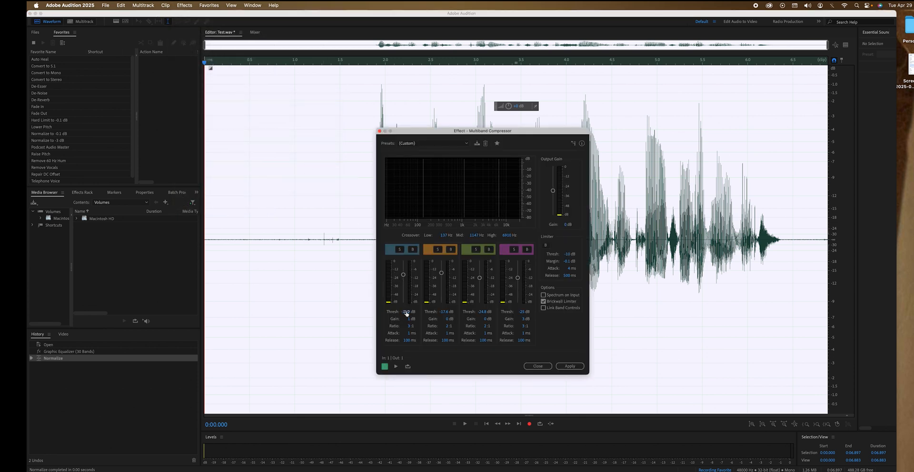
pyautogui.click(406, 312)
pyautogui.click(569, 366)
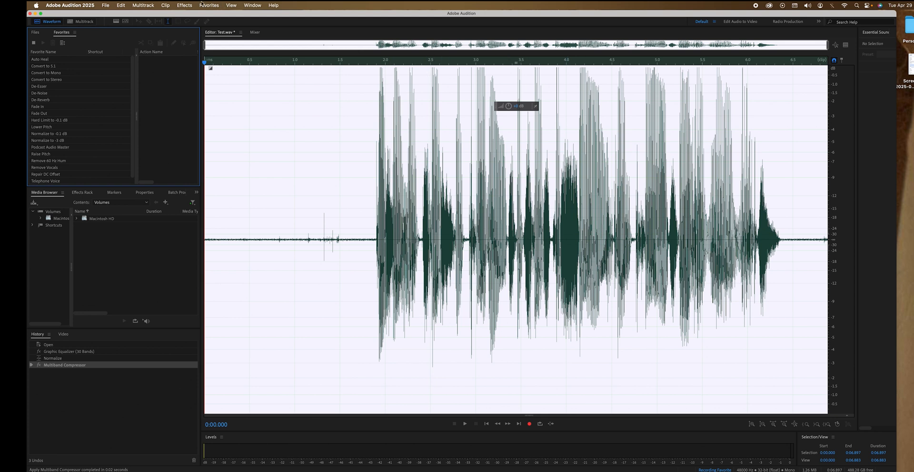
# Normalize the compressed audio to -1.00 dB again
pyautogui.click(181, 6)
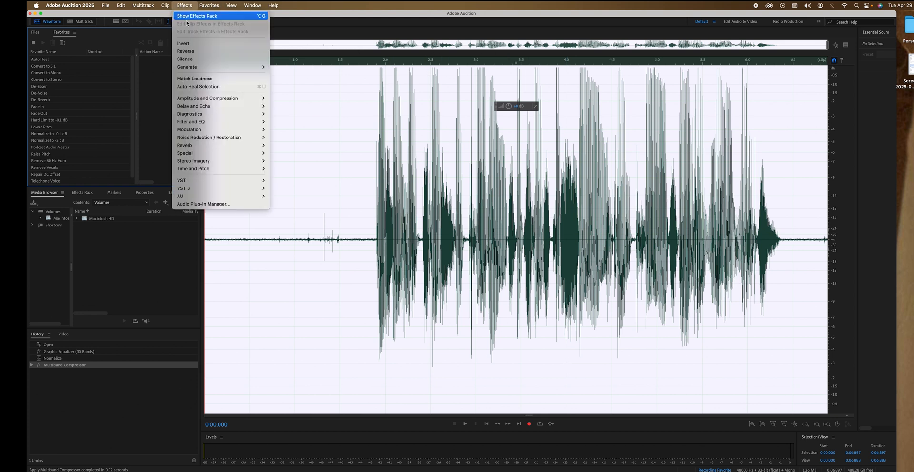
pyautogui.moveTo(266, 130)
pyautogui.moveTo(259, 98)
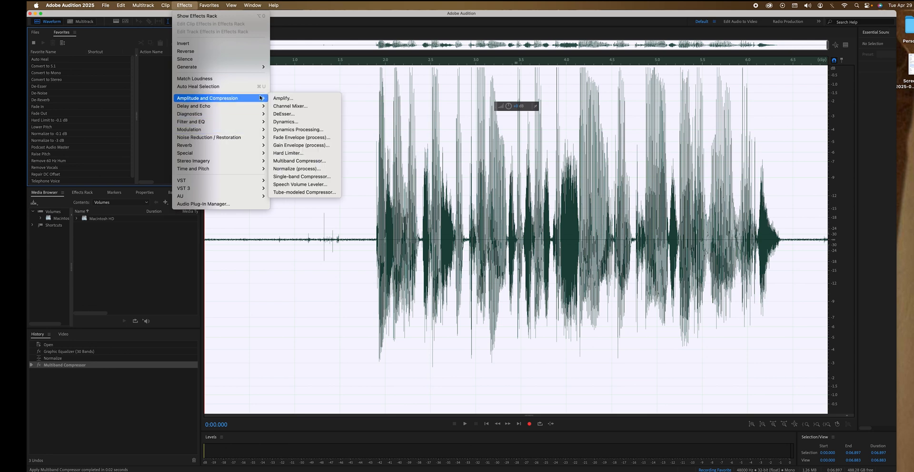
pyautogui.click(321, 169)
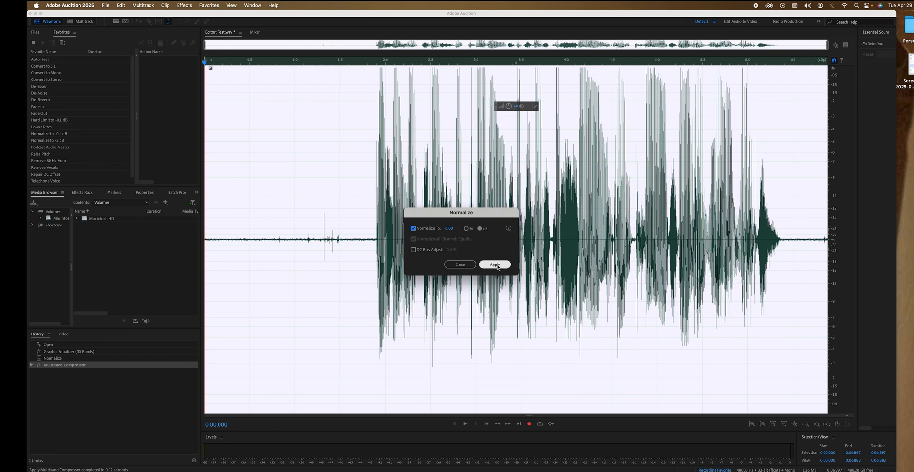
pyautogui.click(497, 264)
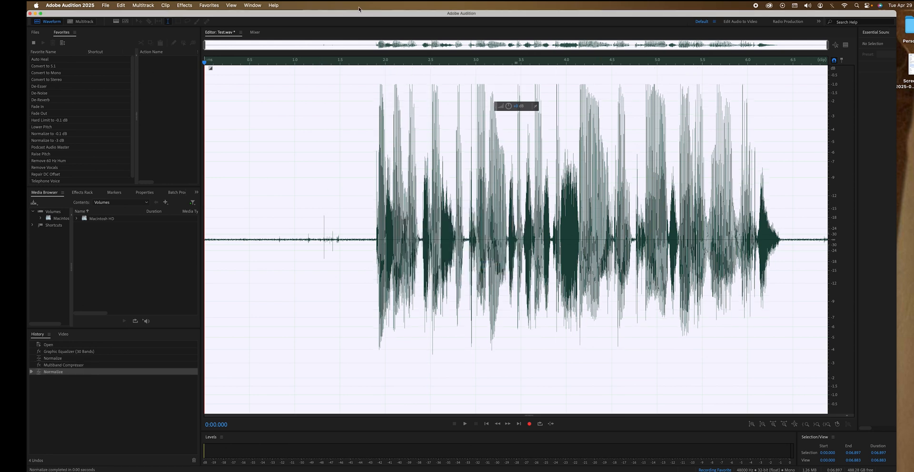
# Apply Studio Reverb to the selected audio with (Custom) settings, room size 70, dry level 100% and wet level 10%
pyautogui.click(183, 5)
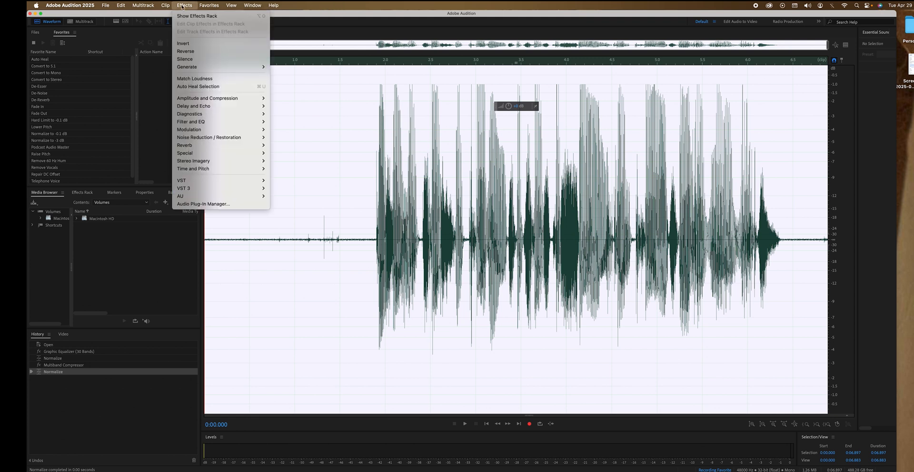
pyautogui.moveTo(253, 148)
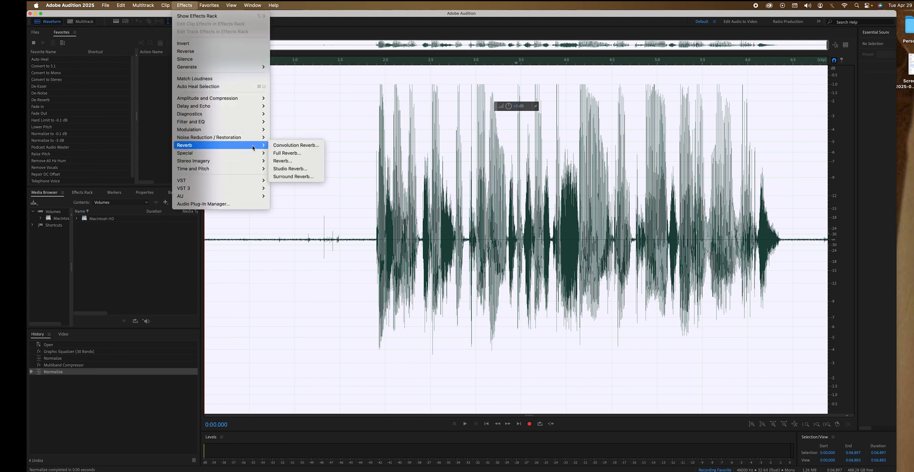
pyautogui.click(296, 169)
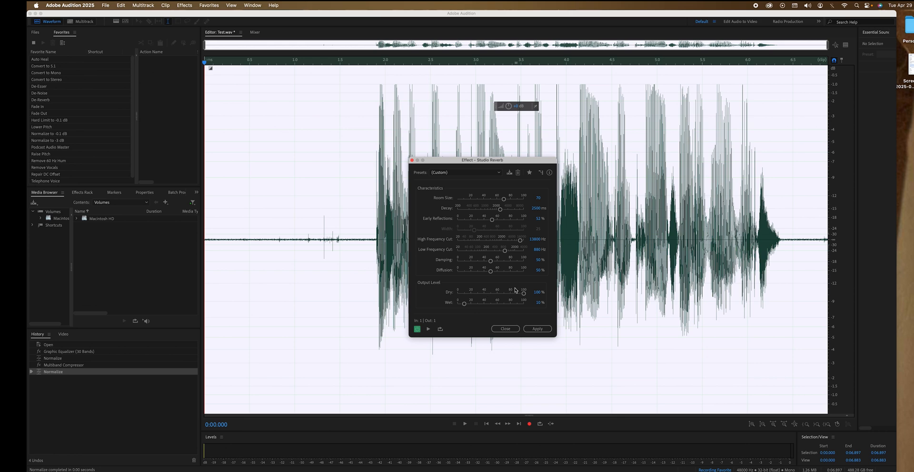
pyautogui.click(541, 332)
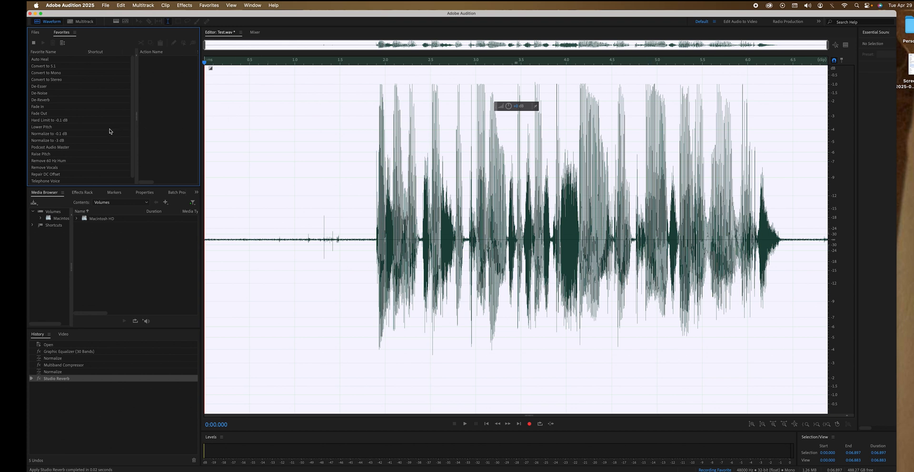
# End the favorite recording, saving it as "Audio Master", and display the new favorite's list of actions
pyautogui.click(34, 43)
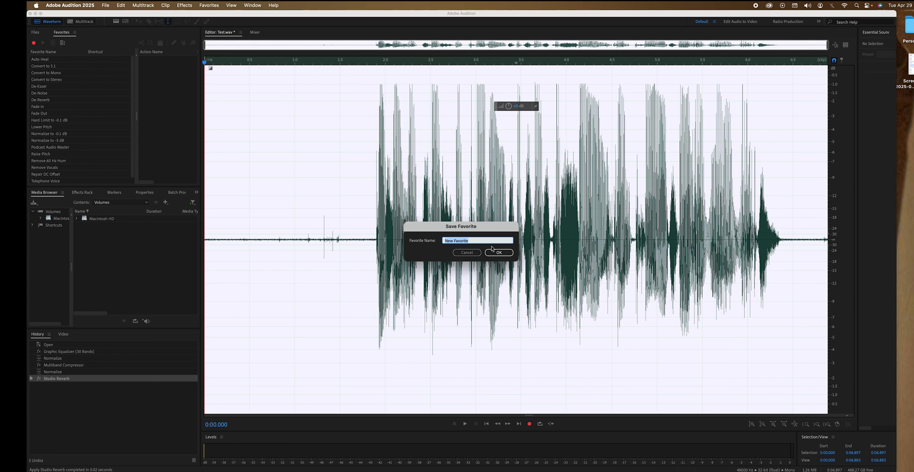
pyautogui.write('Audio Master')
pyautogui.click(506, 253)
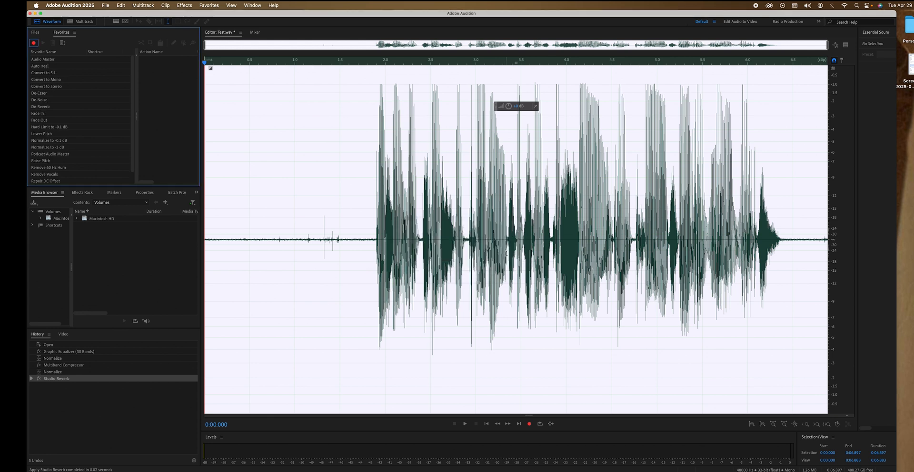
pyautogui.click(78, 60)
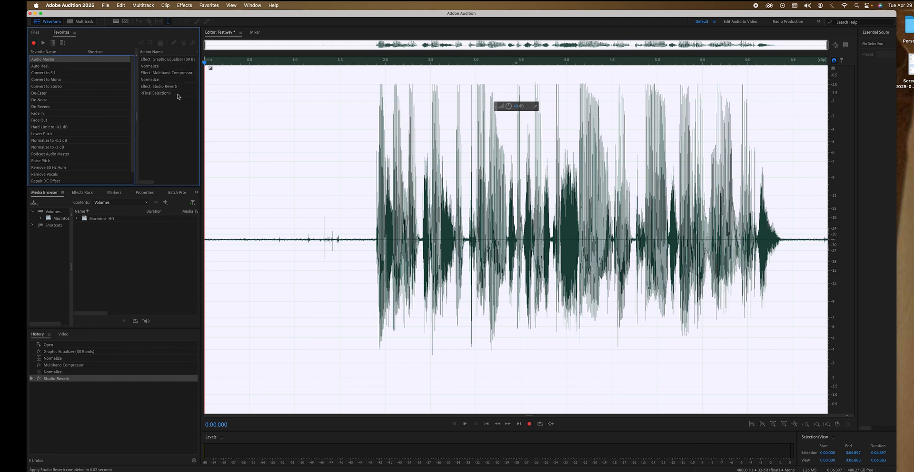
pyautogui.click(173, 156)
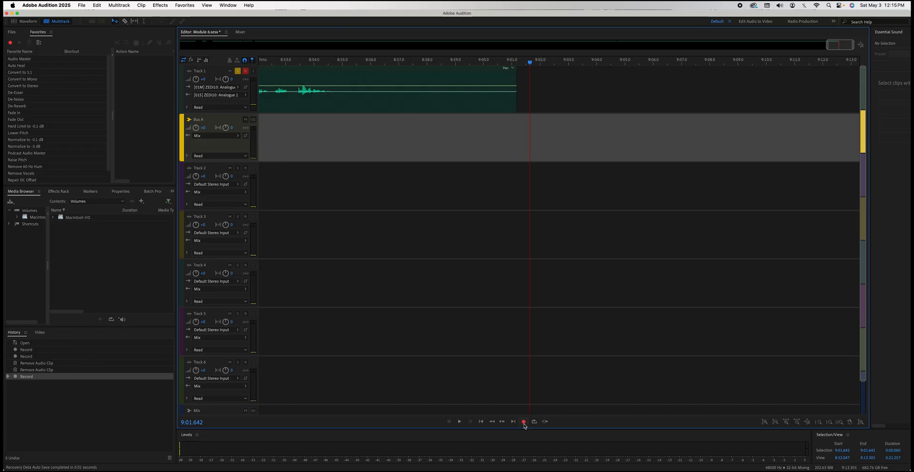
# Start recording new audio on Track 1 of the Module 6 multitrack session
pyautogui.hotkey('shift', 'space')
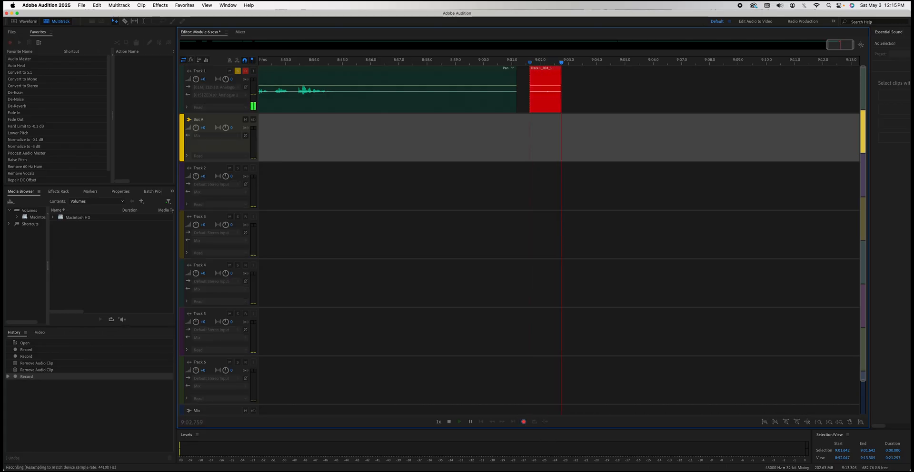
# Switch to Premiere Pro and open the voice clip on audio track A3 for editing in Adobe Audition
pyautogui.click(492, 469)
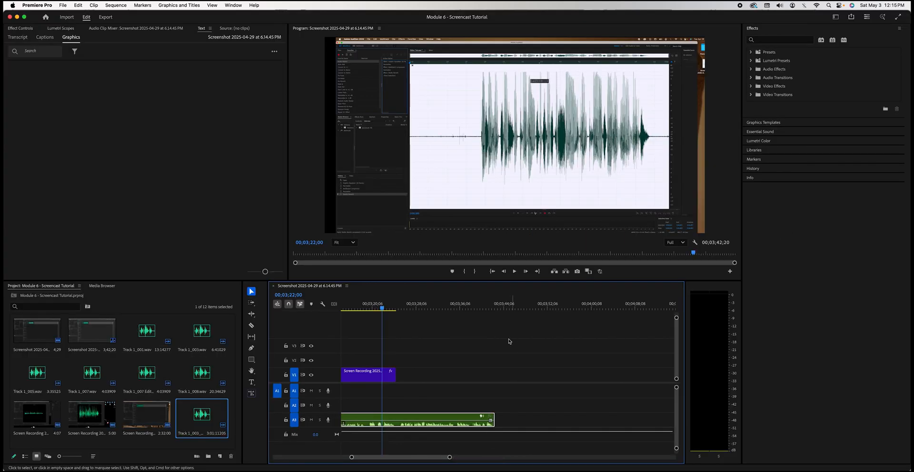
pyautogui.rightClick(414, 420)
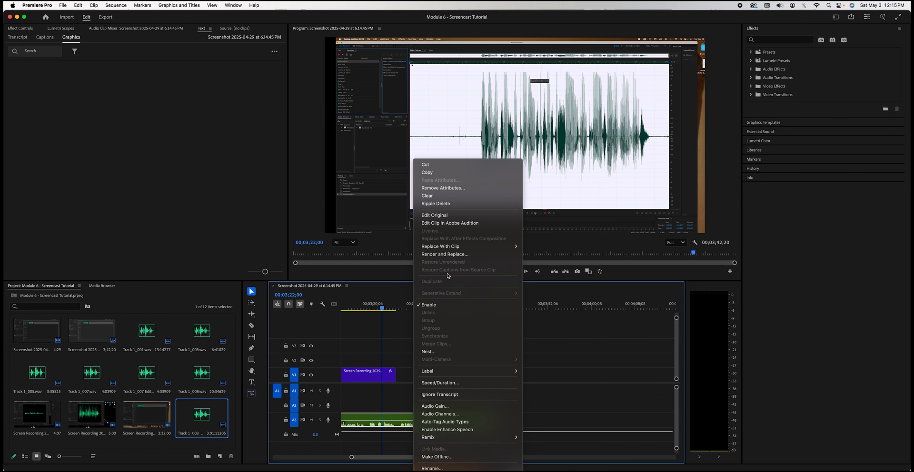
pyautogui.click(462, 224)
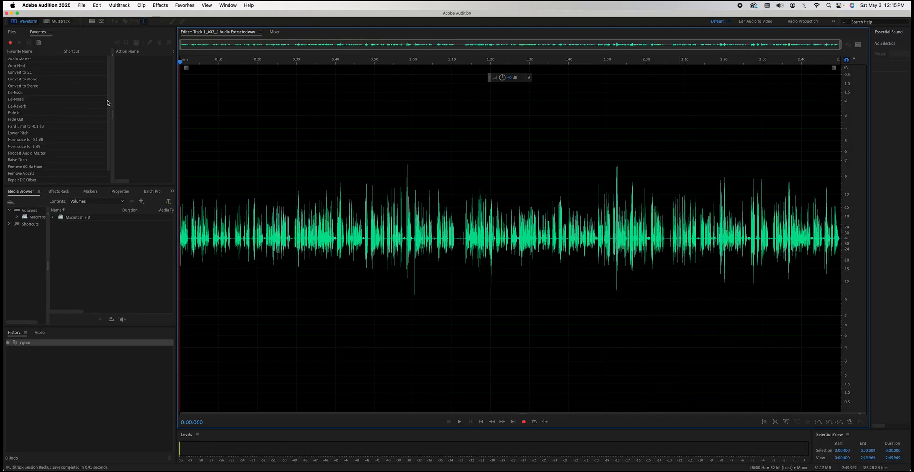
# Run the Audio Master favorite on the extracted audio and save the file, returning to the Premiere Pro timeline
pyautogui.click(49, 60)
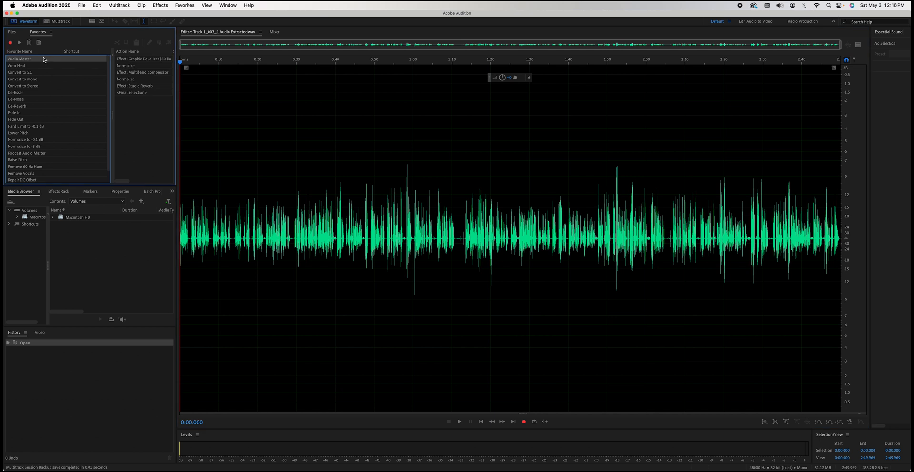
pyautogui.click(20, 44)
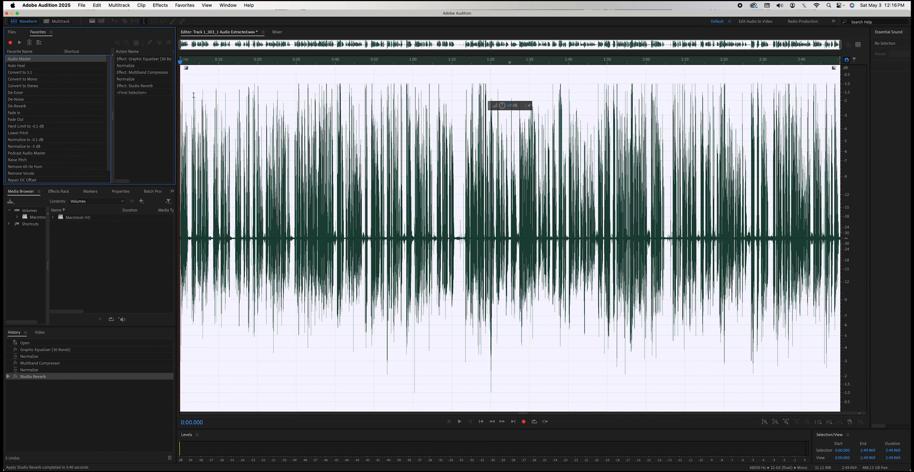
pyautogui.press('super+s')
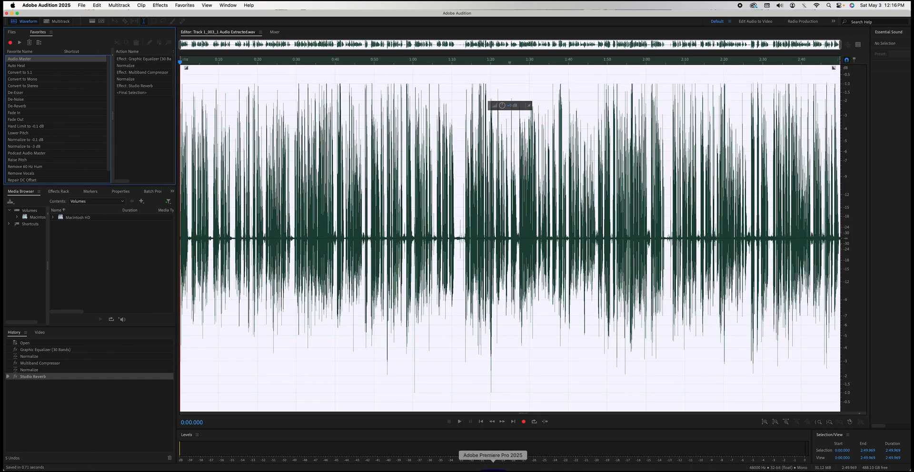
pyautogui.click(493, 469)
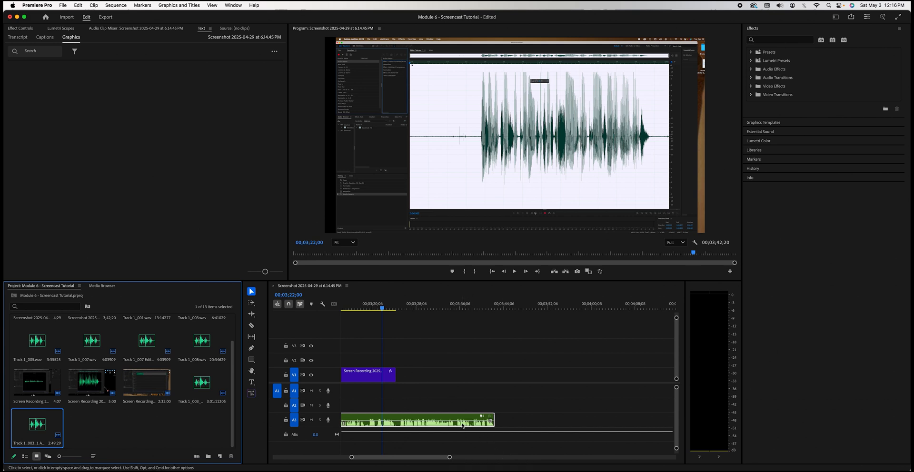